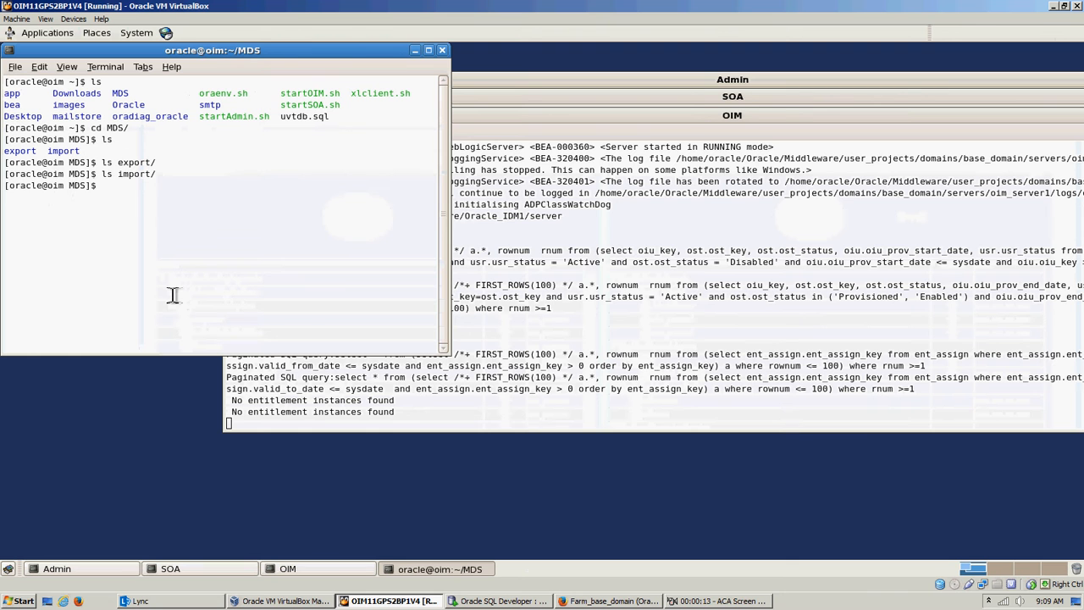
Step: Move up from the MDS folder to the home directory and print the working directory path
key("Return")
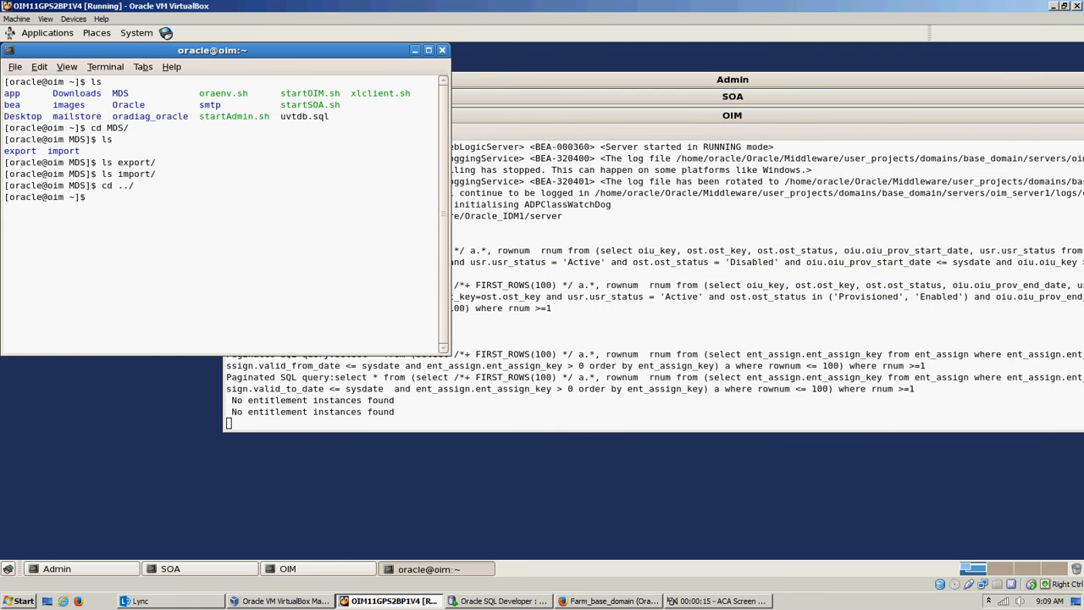
type("pwd")
key("Return")
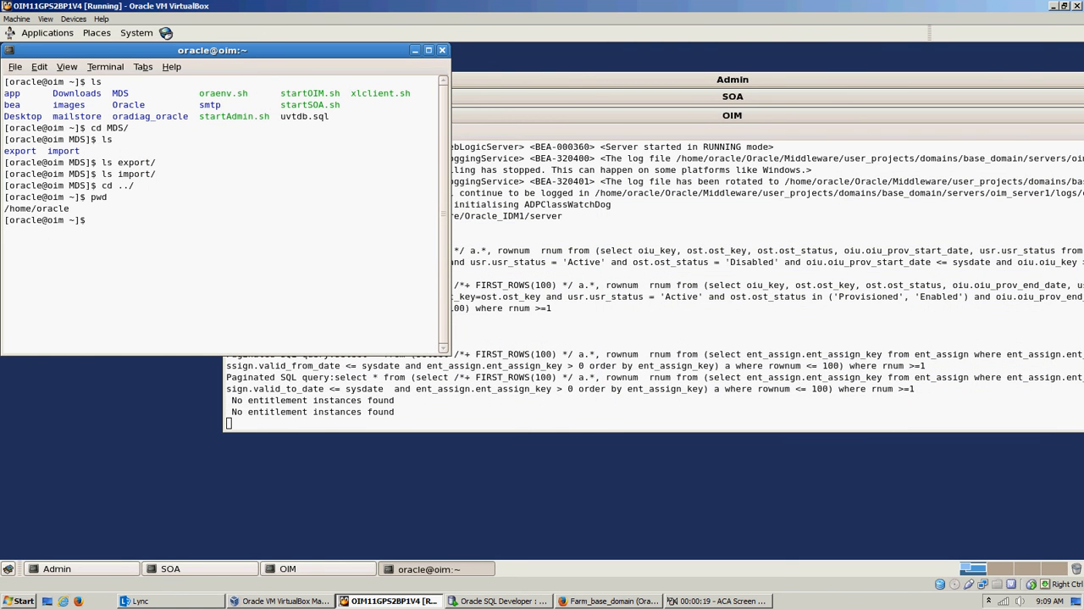
Step: List the contents of the MDS folder and of the images folder
type("ls MDS/")
key("Return")
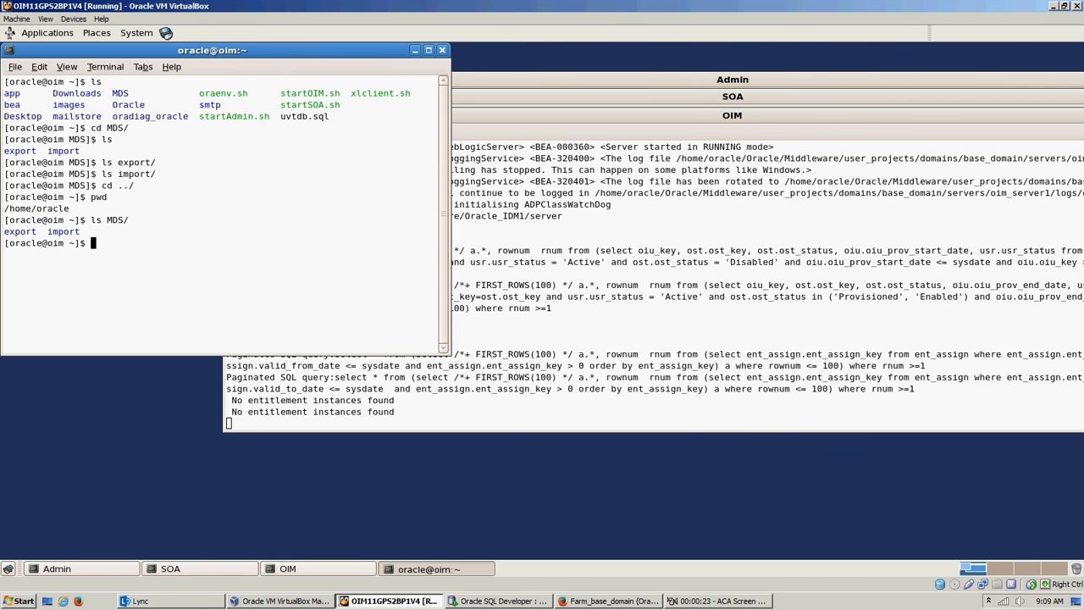
type("ls images/")
key("Return")
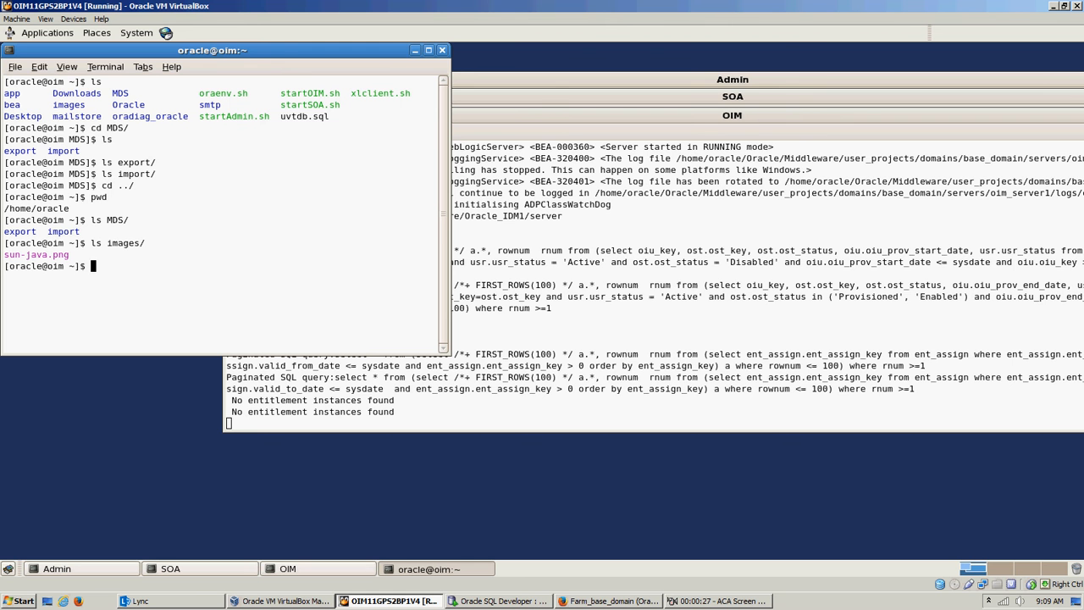
Step: Change into the MDS folder and list the contents of its import and export folders
type("ls ex")
key("BackSpace")
key("BackSpace")
key("BackSpace")
key("BackSpace")
key("BackSpace")
type("cd MDS/")
key("Return")
type("ls import/")
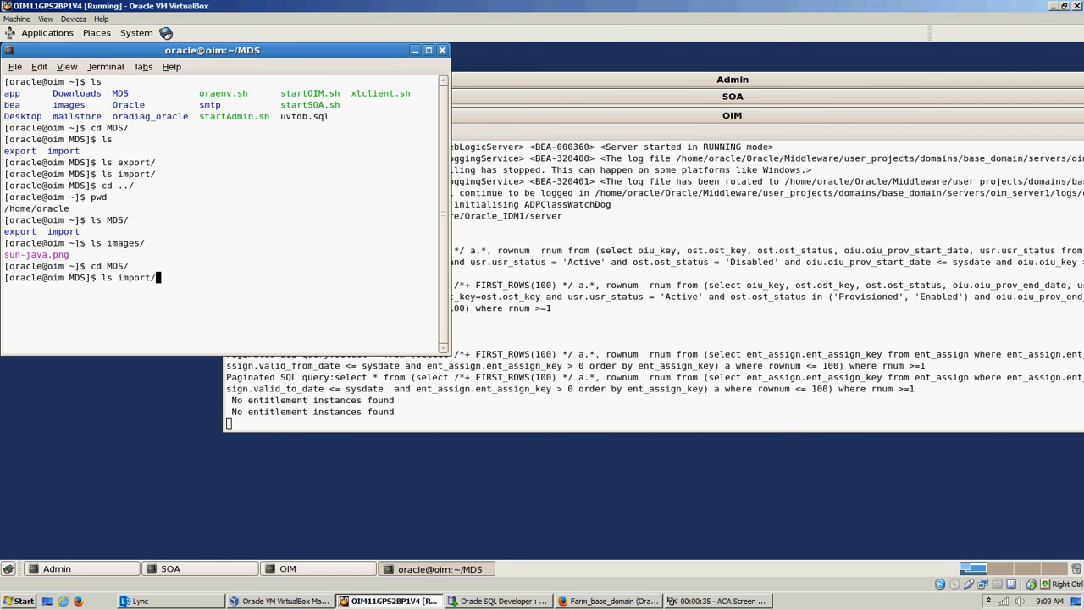
key("Return")
type("ls export/")
key("Return")
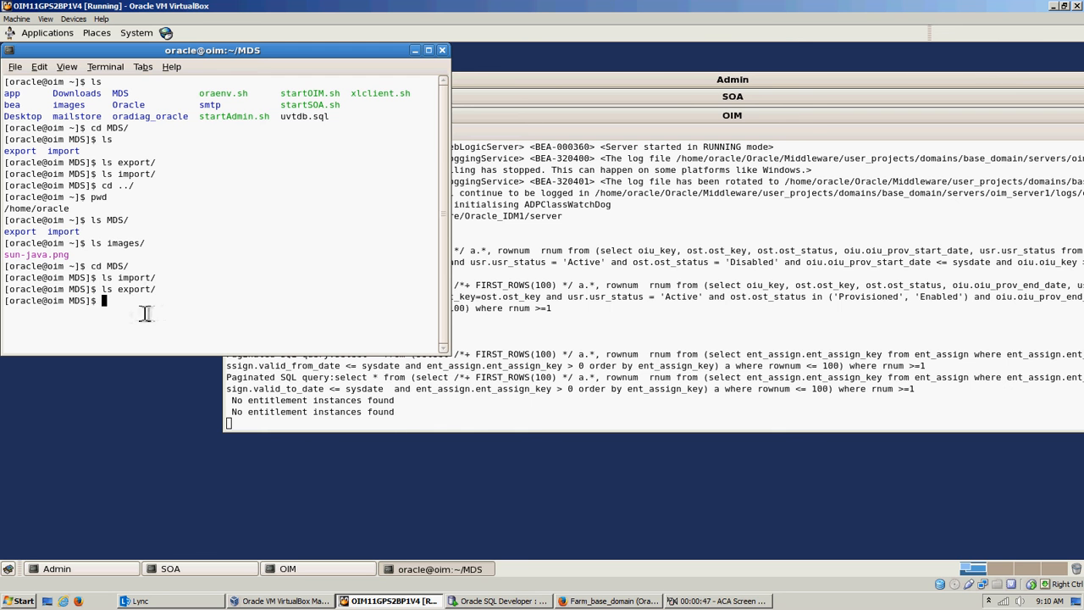
Step: Switch to Enterprise Manager in Firefox and open the System MBean Browser for base_domain
left_click(684, 601)
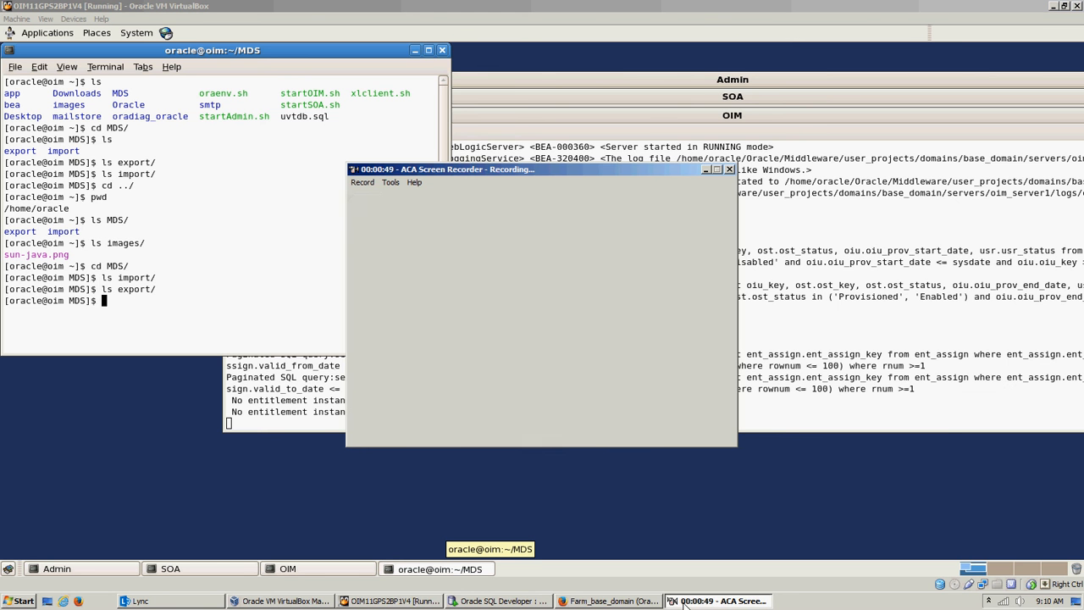
left_click(328, 601)
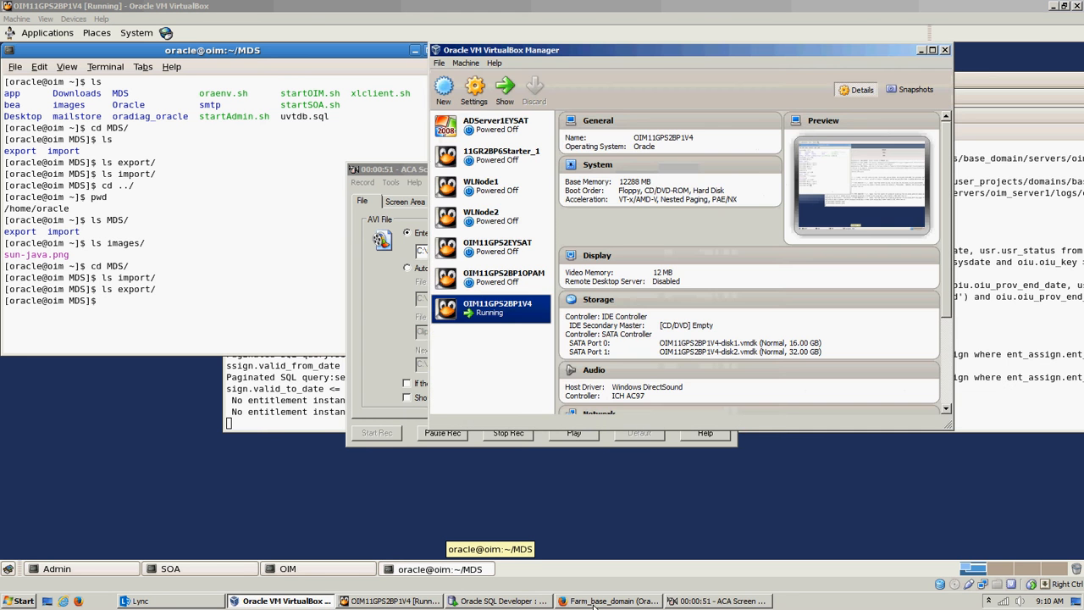
left_click(609, 600)
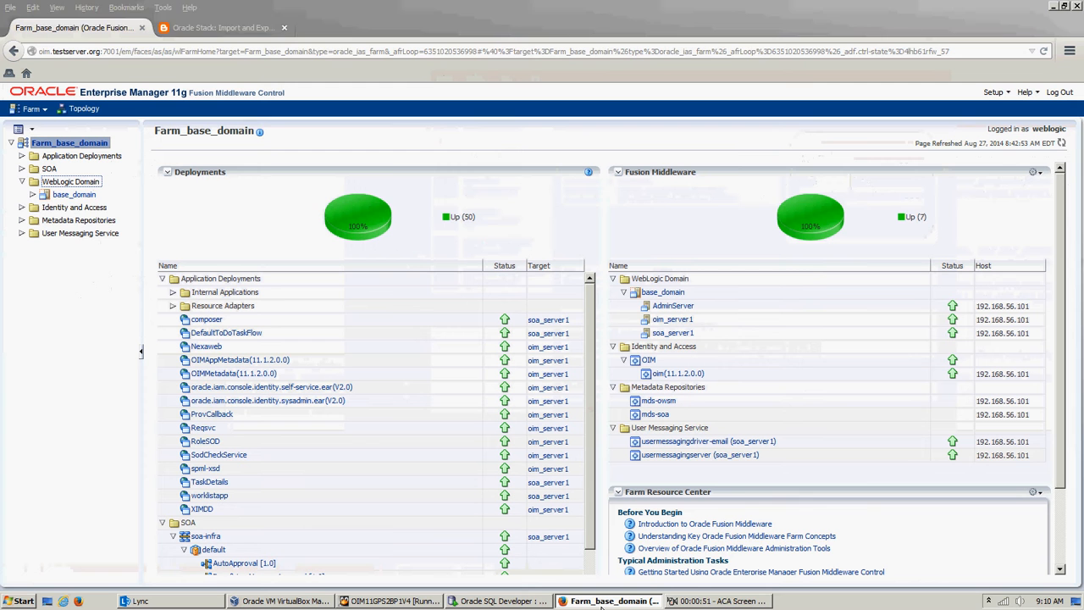
right_click(75, 196)
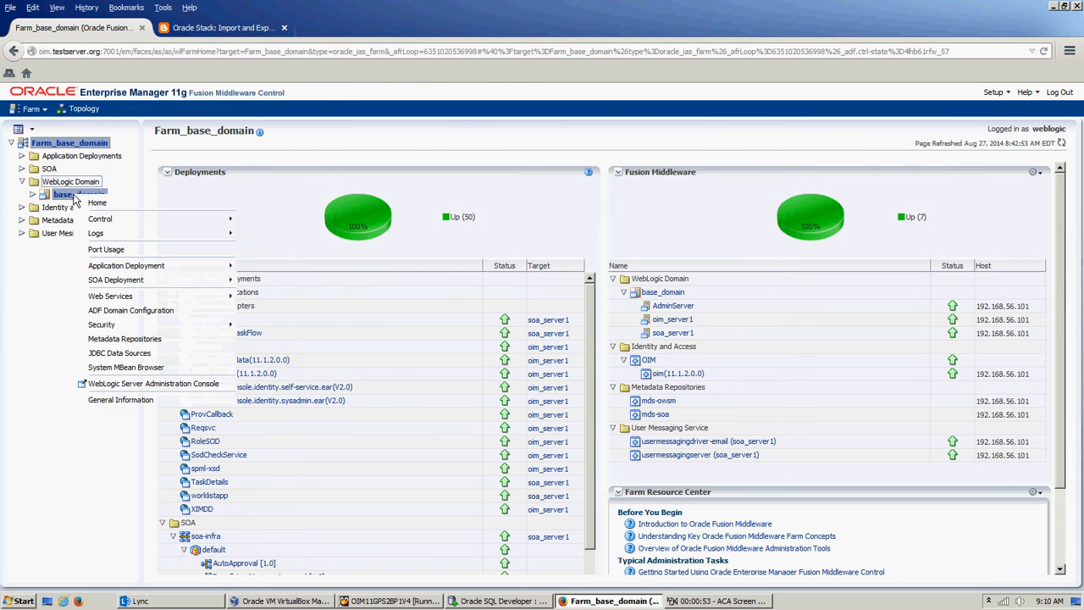
left_click(106, 367)
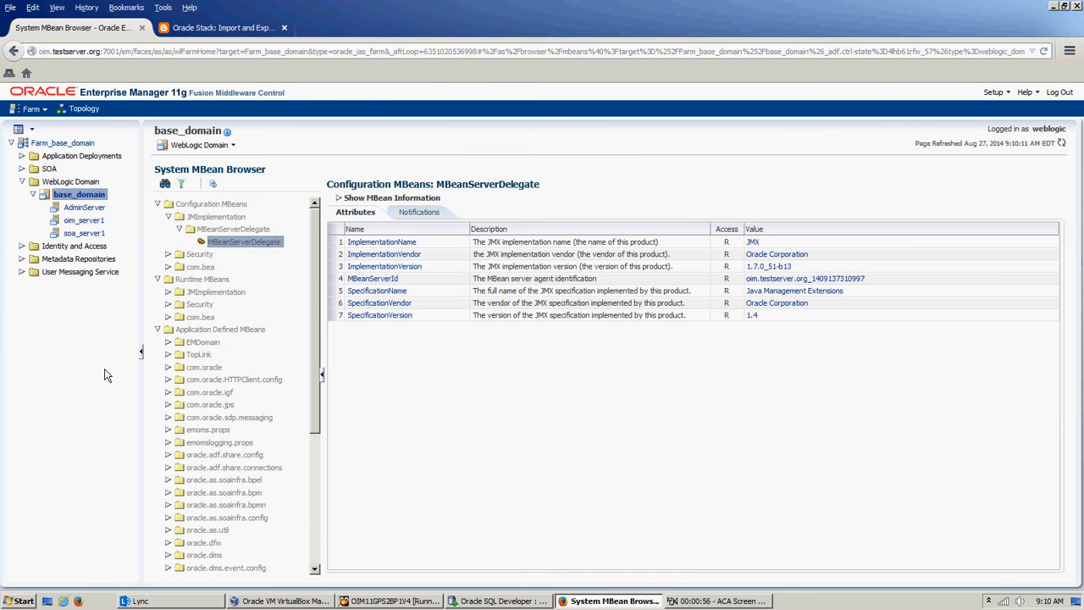
Step: Open the MDSAppRuntime MBean under oracle.mds.lcm, Server: oim_server1, Application: OIMMetadata
left_click_drag(310, 382, 325, 535)
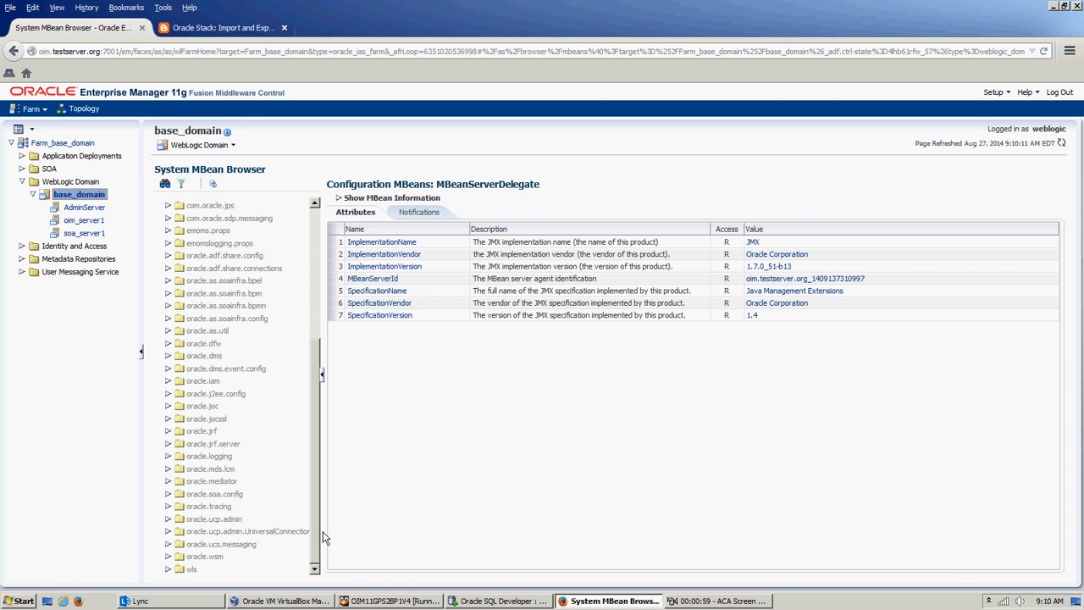
left_click(169, 468)
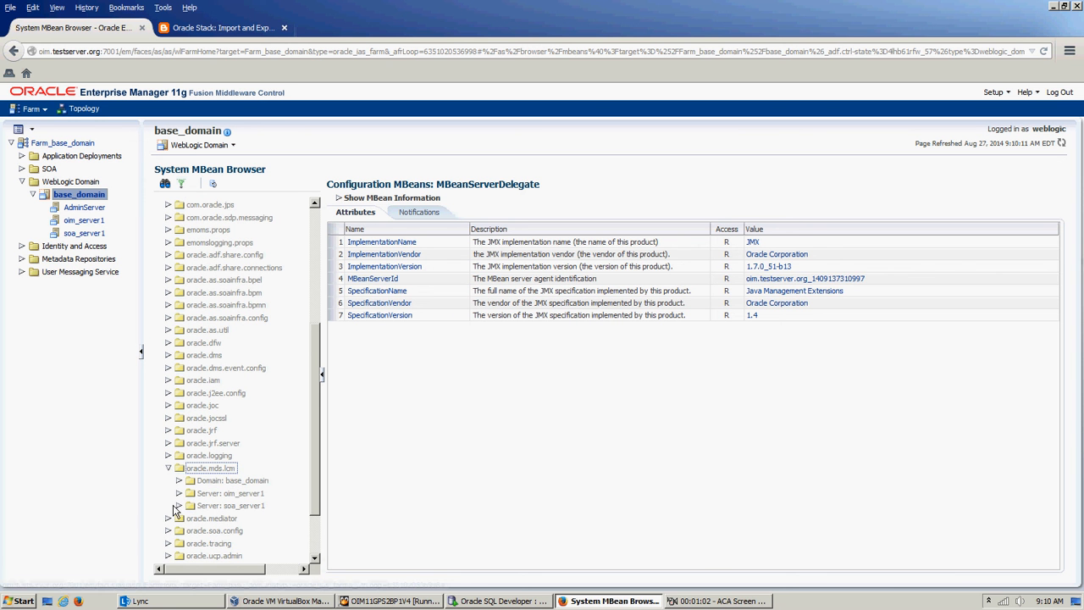
left_click(178, 492)
scroll(307, 481, "down", 5)
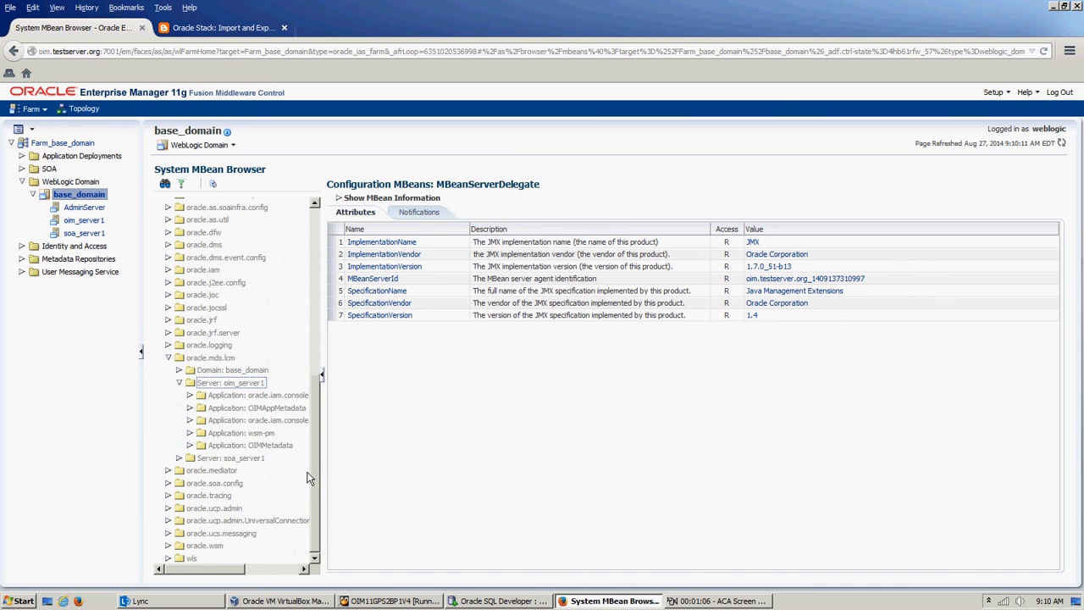
left_click(190, 446)
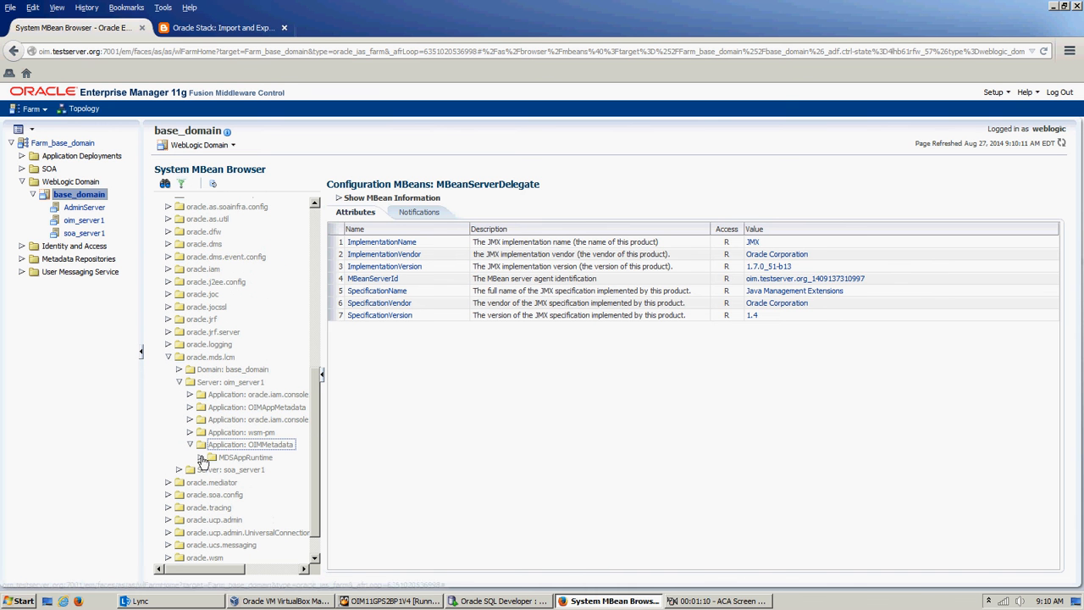
left_click(201, 457)
left_click(253, 471)
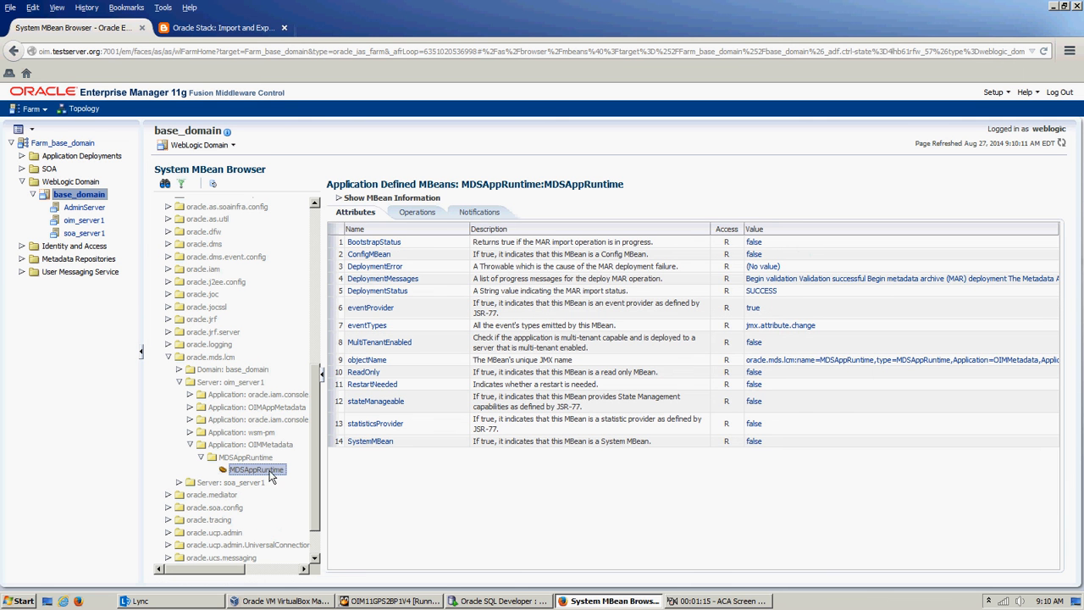
Step: Open the exportMetadata operation with 12 parameters from the MDSAppRuntime MBean's operations
left_click(415, 212)
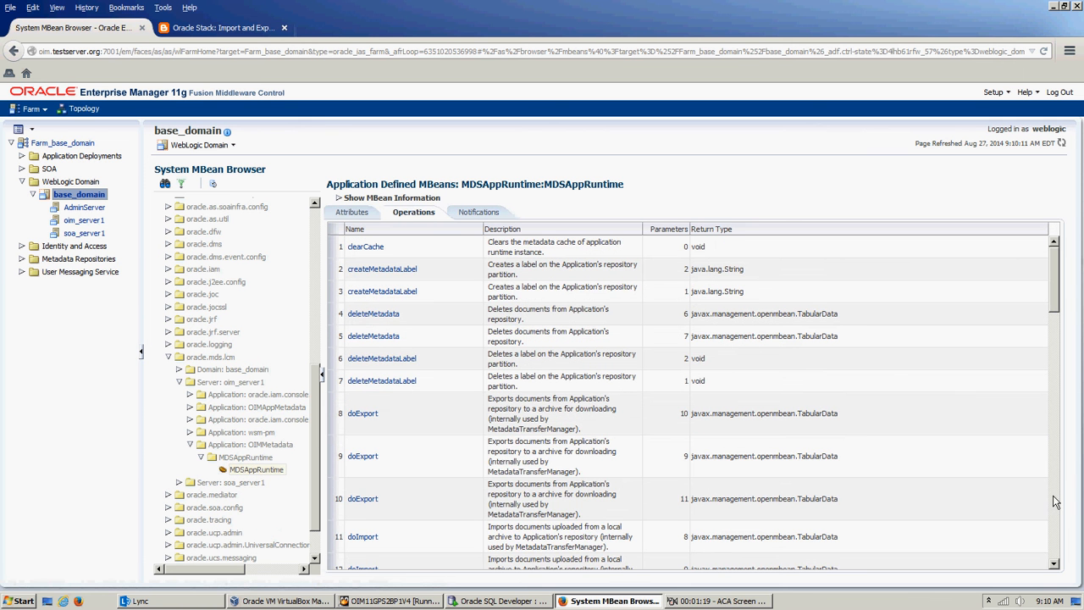
scroll(1056, 501, "down", 10)
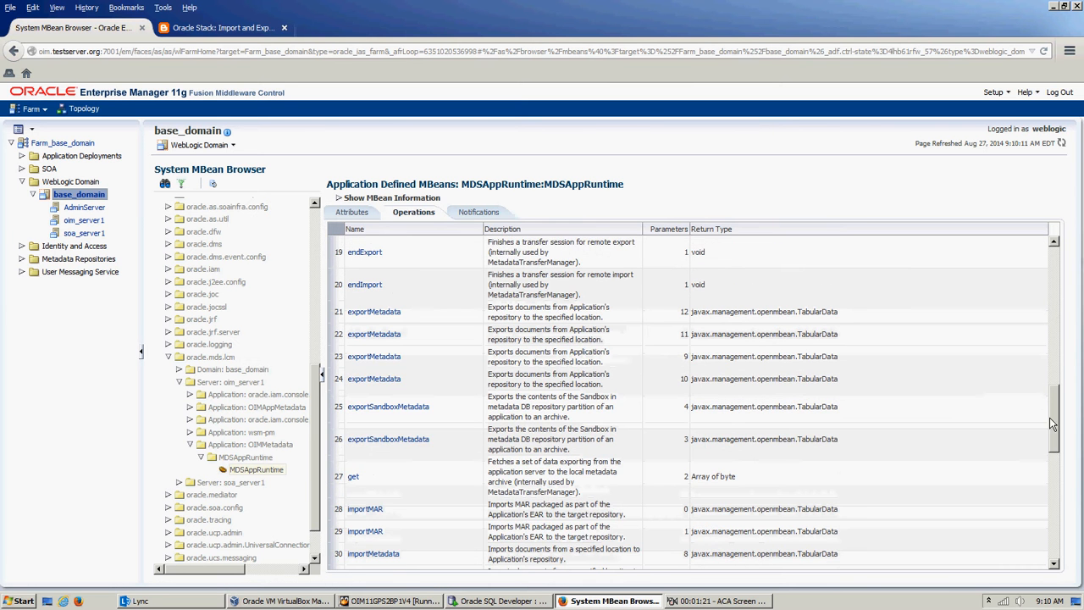
scroll(1049, 449, "down", 2)
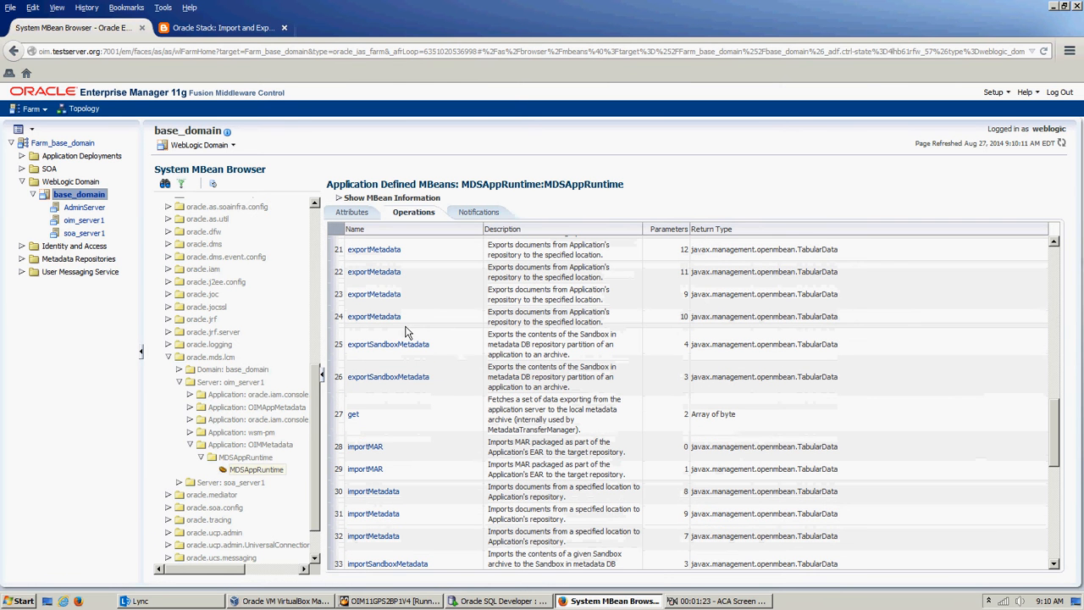
scroll(393, 293, "up", 1)
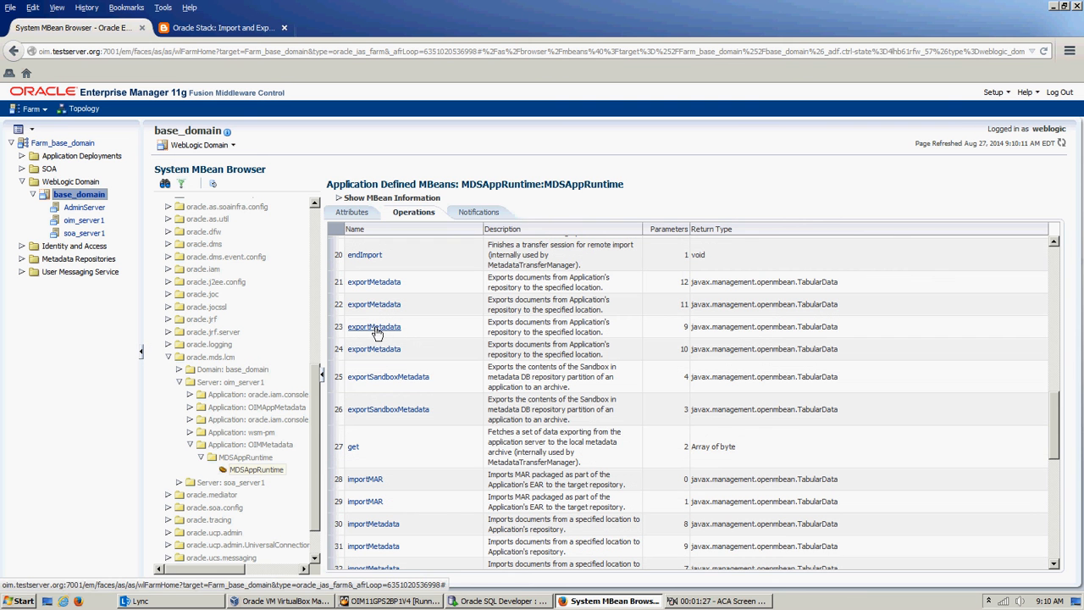
left_click(375, 282)
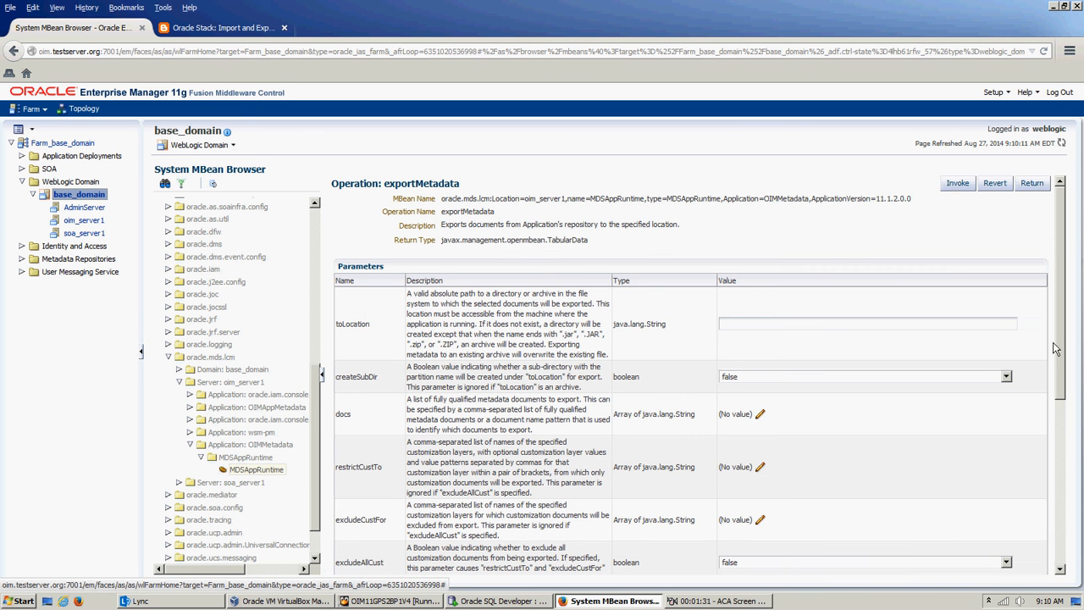
Step: Set the toLocation parameter of exportMetadata to /home/oracle/MDS/export
left_click_drag(1063, 351, 1078, 308)
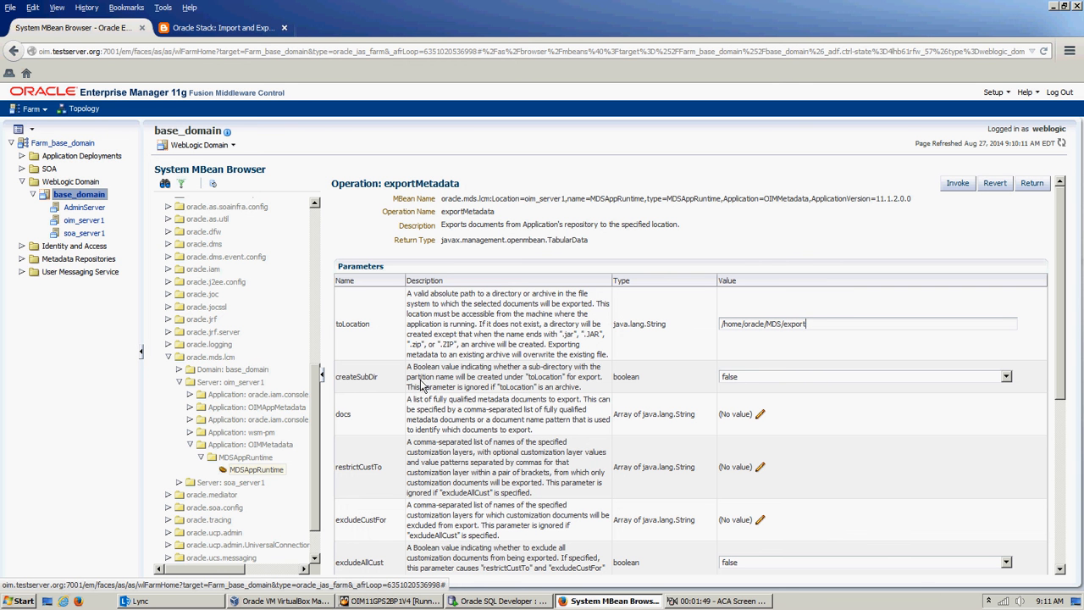
left_click_drag(408, 381, 439, 383)
left_click(545, 421)
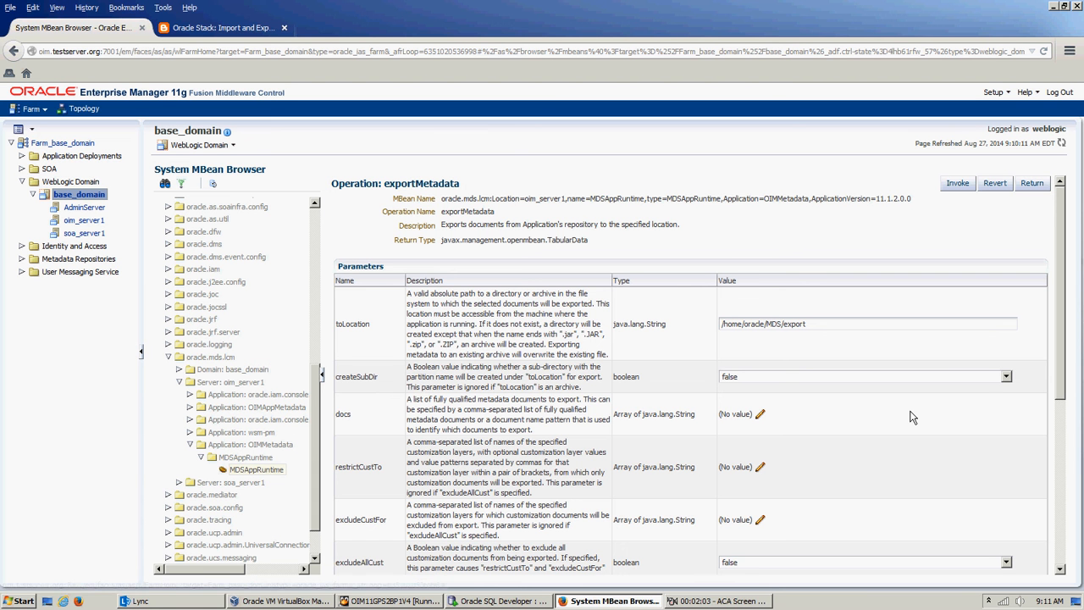
Step: Add the element /db/* to the docs parameter and invoke the exportMetadata operation
left_click(760, 417)
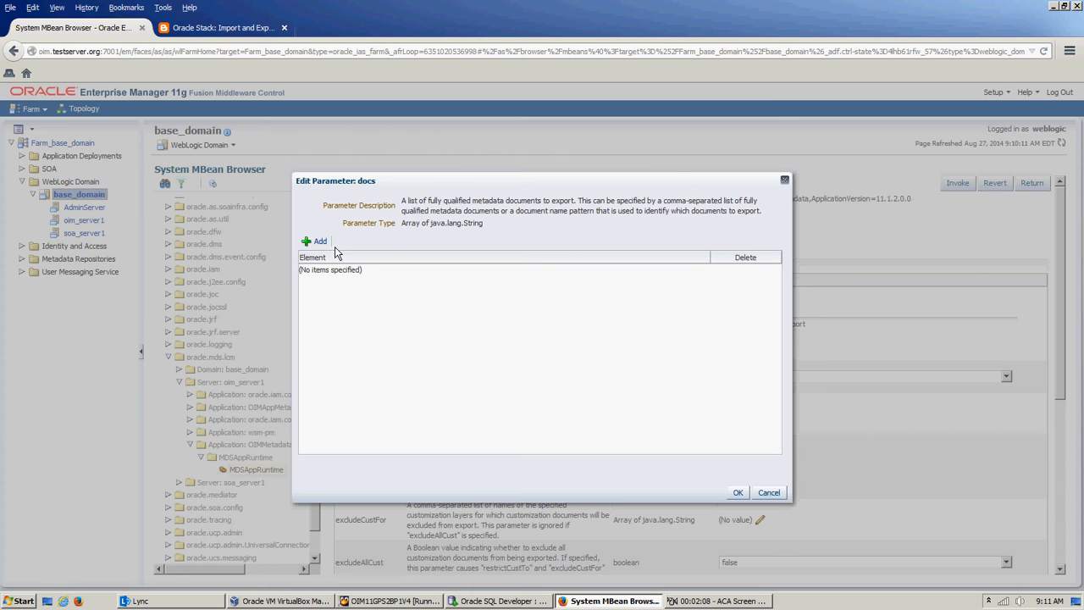
left_click(318, 243)
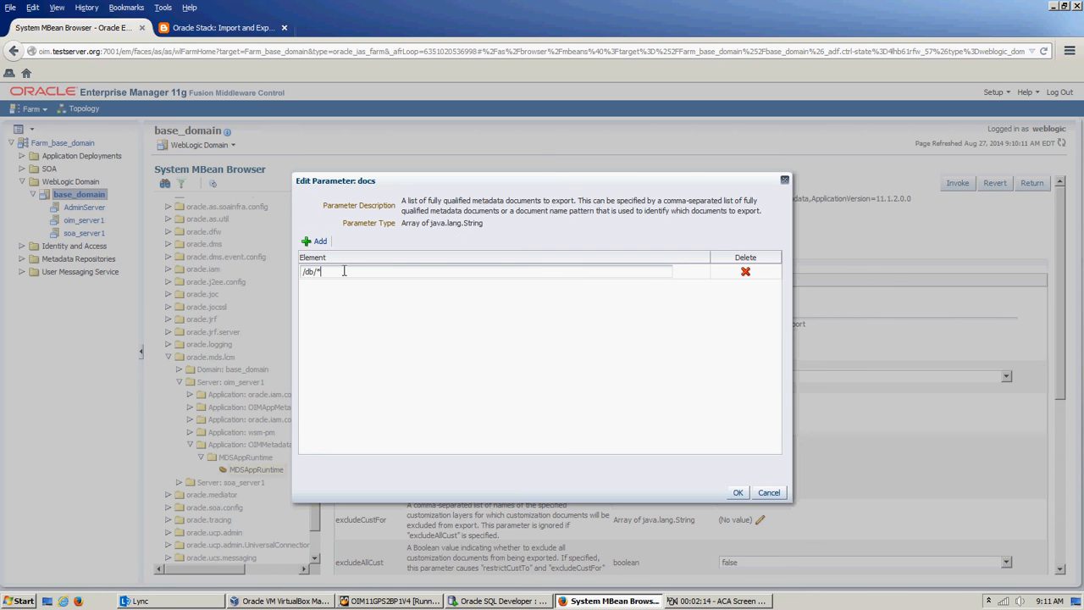
left_click(738, 492)
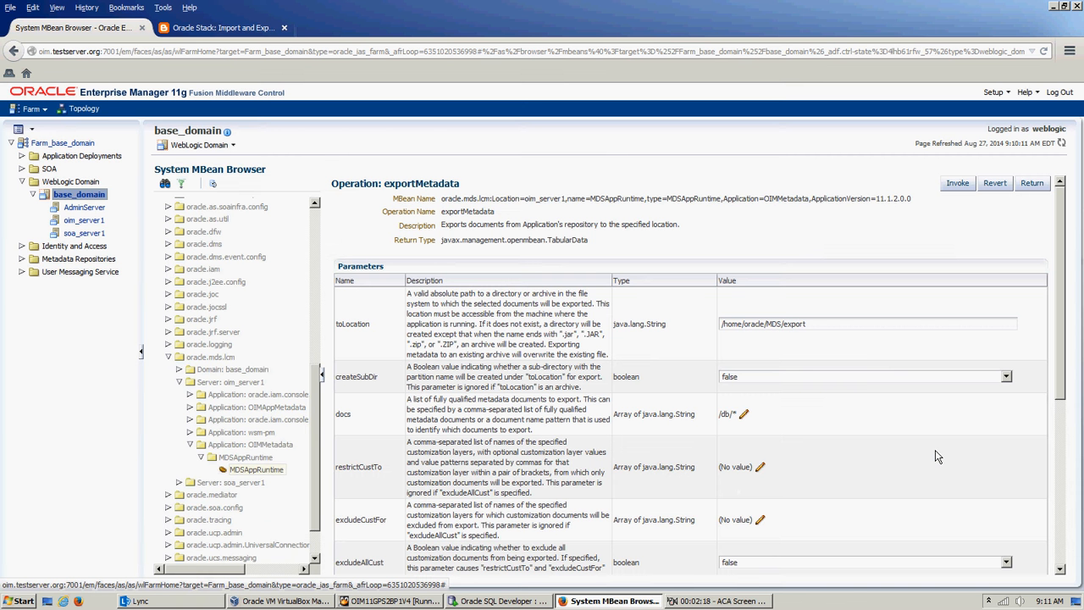
left_click_drag(1060, 350, 1081, 298)
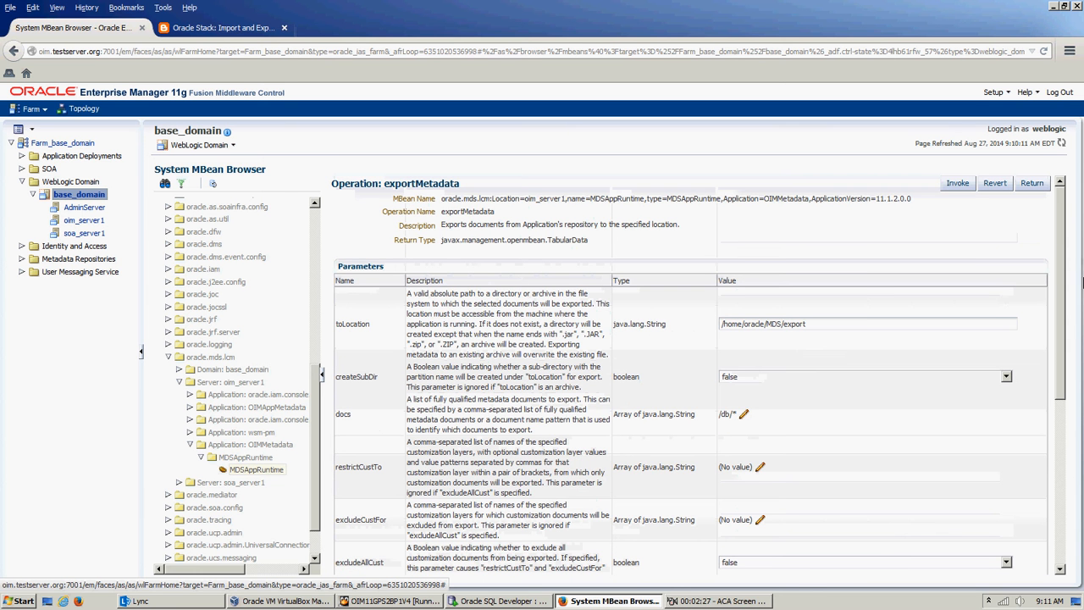
left_click(962, 186)
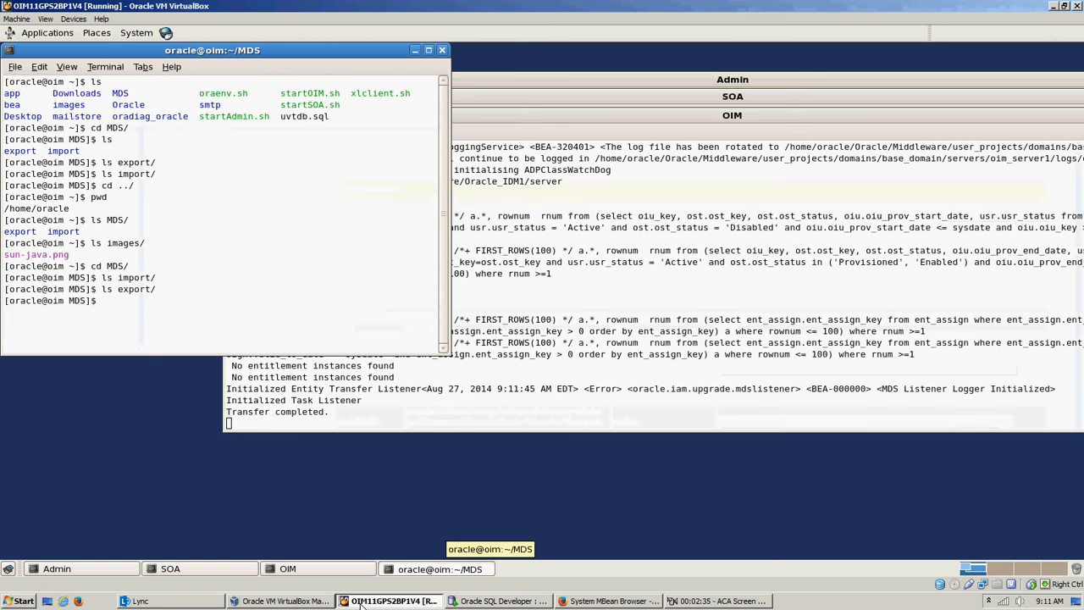
Step: Switch to the terminal in the virtual machine and list the contents of the export folder again
left_click(377, 600)
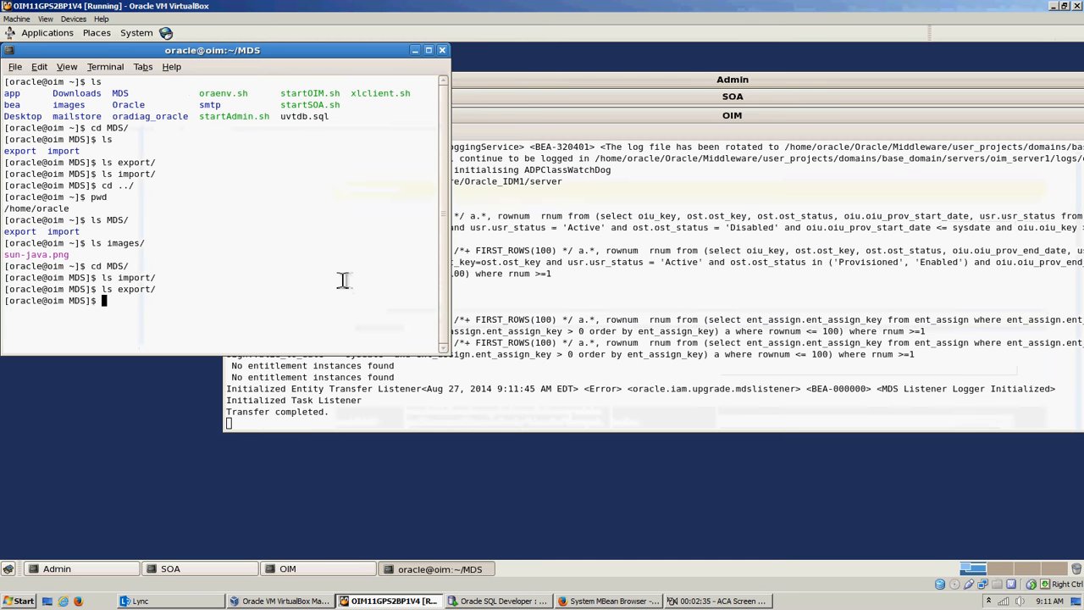
key("Up")
key("Return")
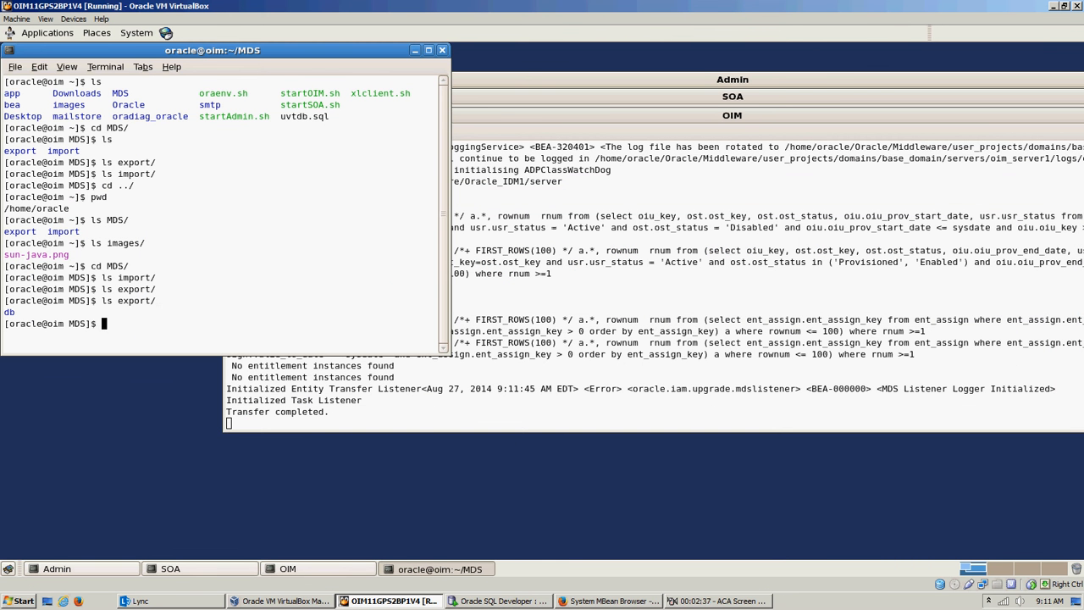
Step: Change into the export/db folder and list the exported files
type("cd export/")
key("Return")
type("db/")
key("Return")
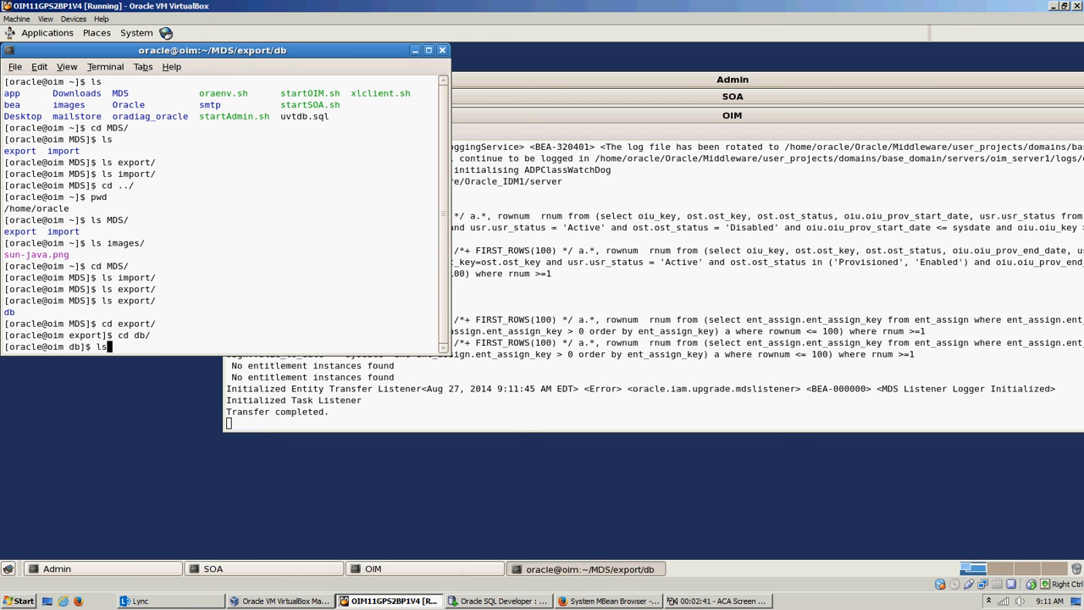
type("ls")
key("Return")
Step: Widen the terminal window to about twice its width and list the db folder in multiple columns
type("ls -lt")
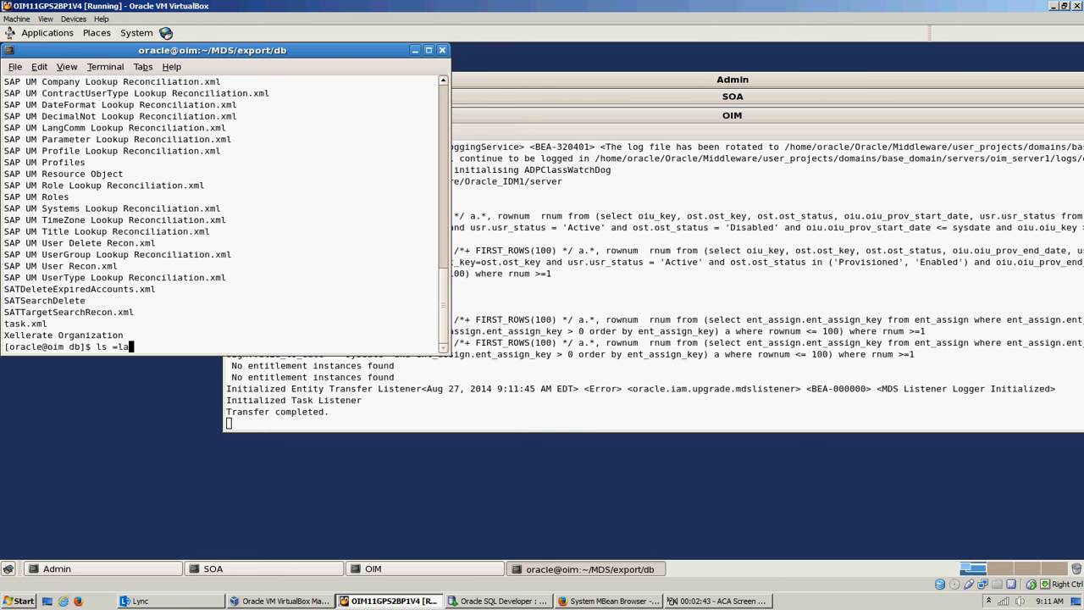
key("BackSpace")
key("BackSpace")
key("BackSpace")
left_click_drag(449, 213, 906, 238)
key("Return")
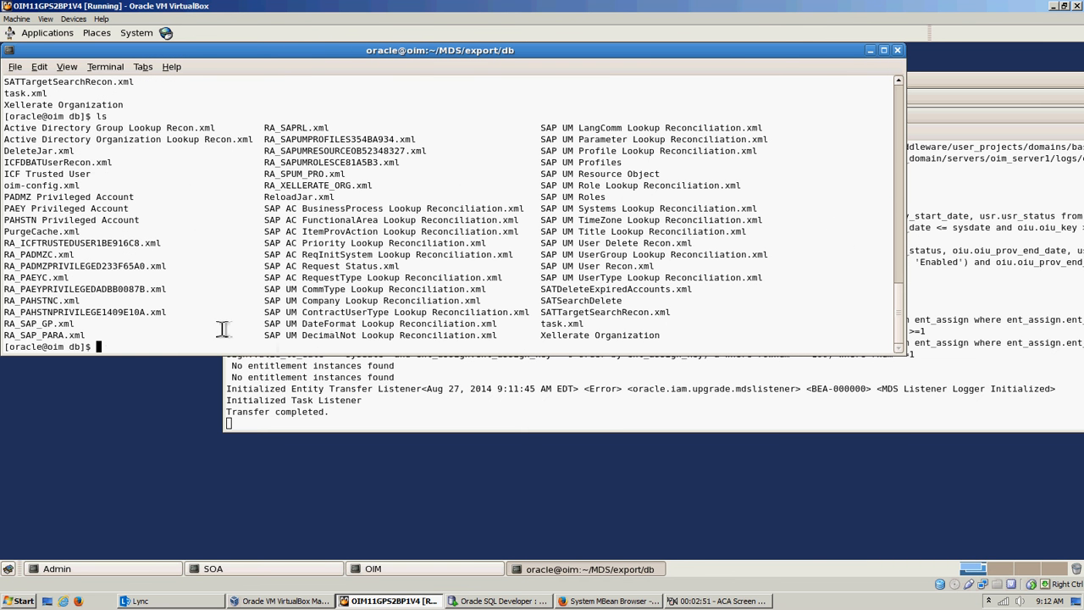
Step: Open the exported oim-config.xml file from the db folder in vi
double_click(44, 186)
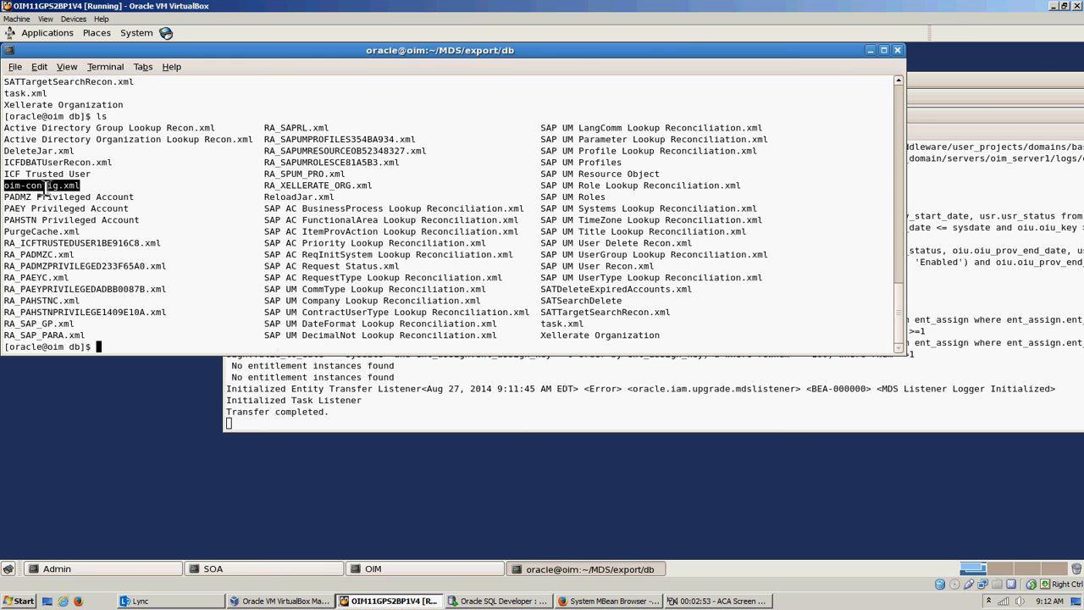
type("vi")
type("oim-config.xml")
key("Return")
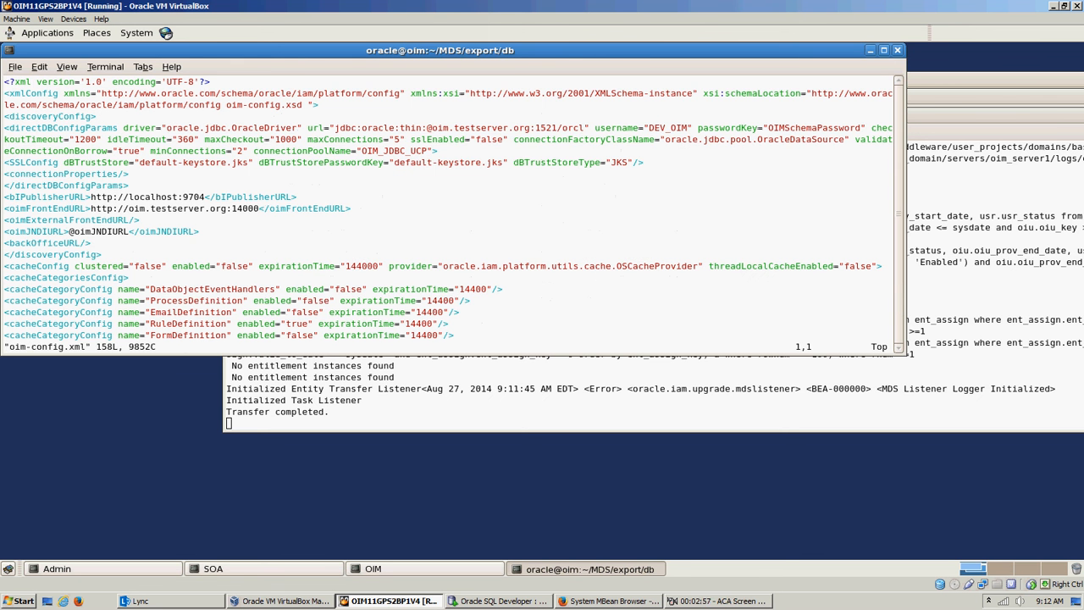
Step: Look through the discovery and cache category settings in oim-config.xml, and quit vi without saving
scroll(449, 212, "down", 3)
scroll(449, 212, "down", 12)
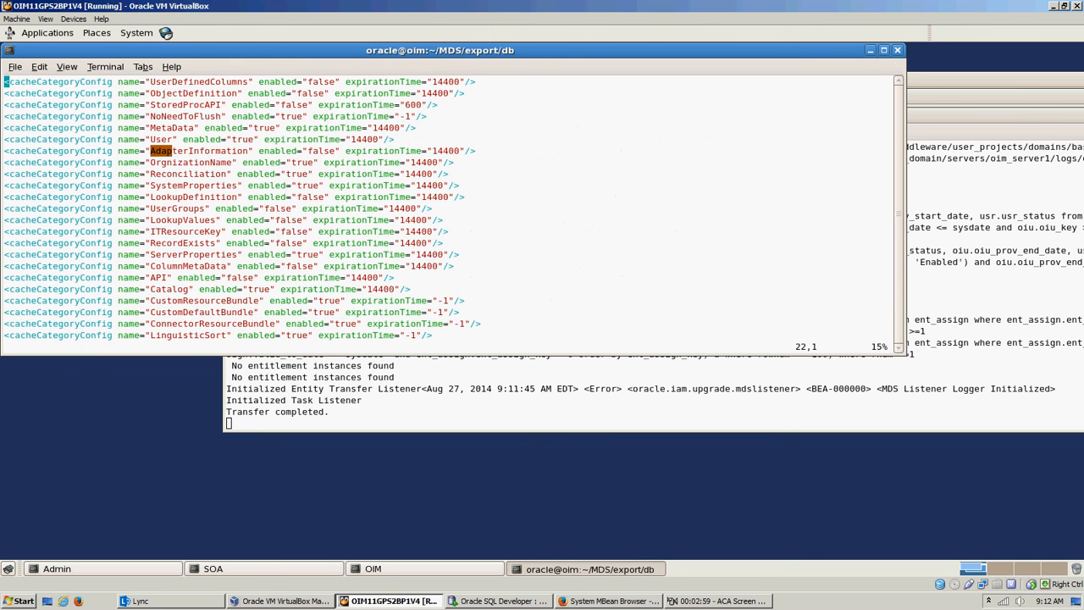
scroll(449, 212, "up", 15)
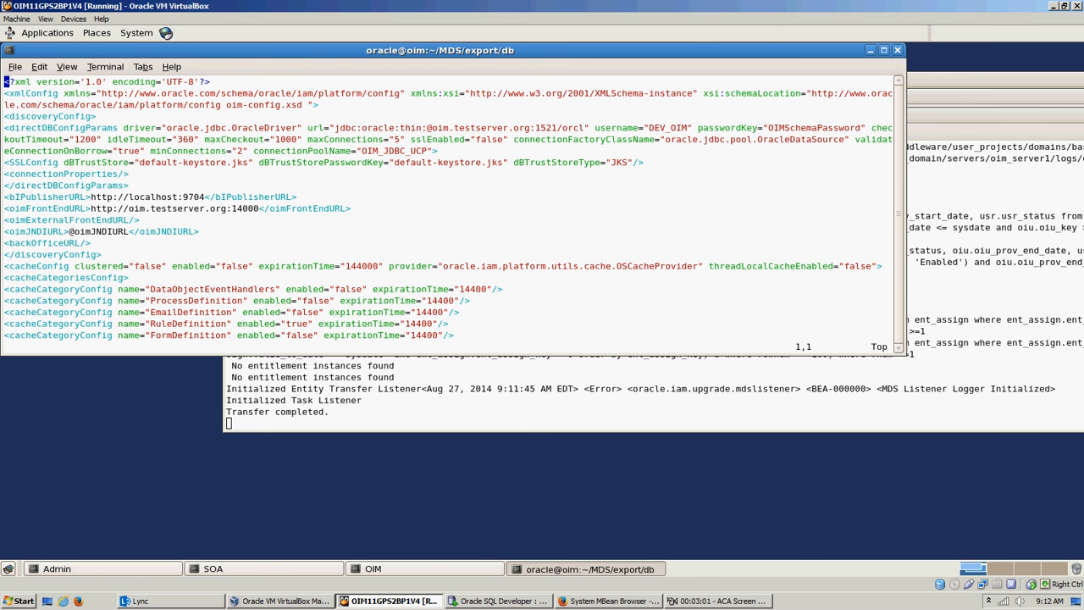
type(":q")
key("Return")
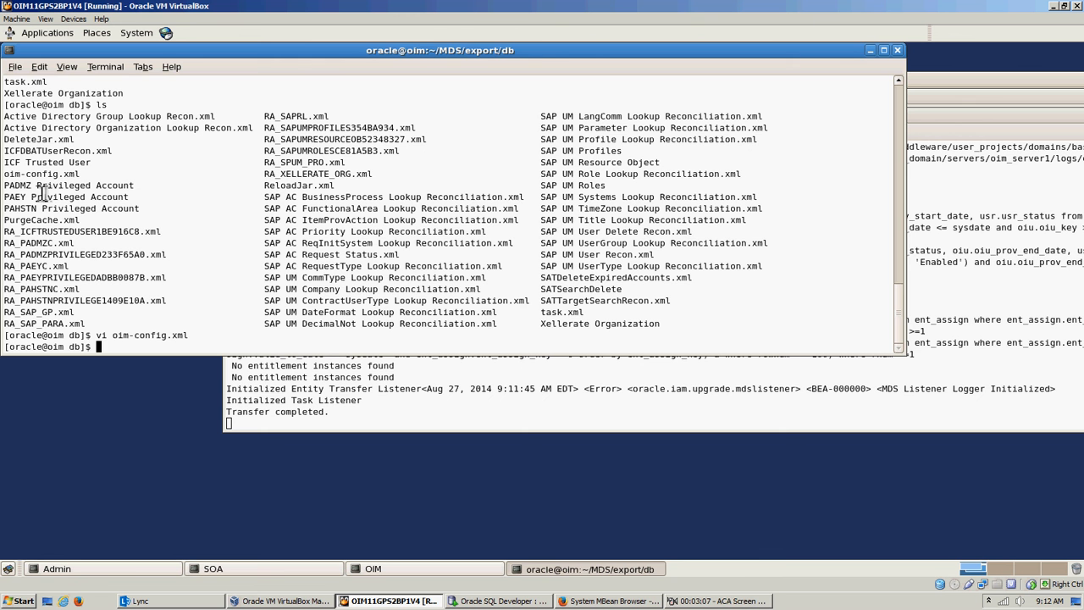
Step: Go up two levels from export/db to the MDS folder and change into its import folder
type("cd ../")
key("Return")
type("cd ../")
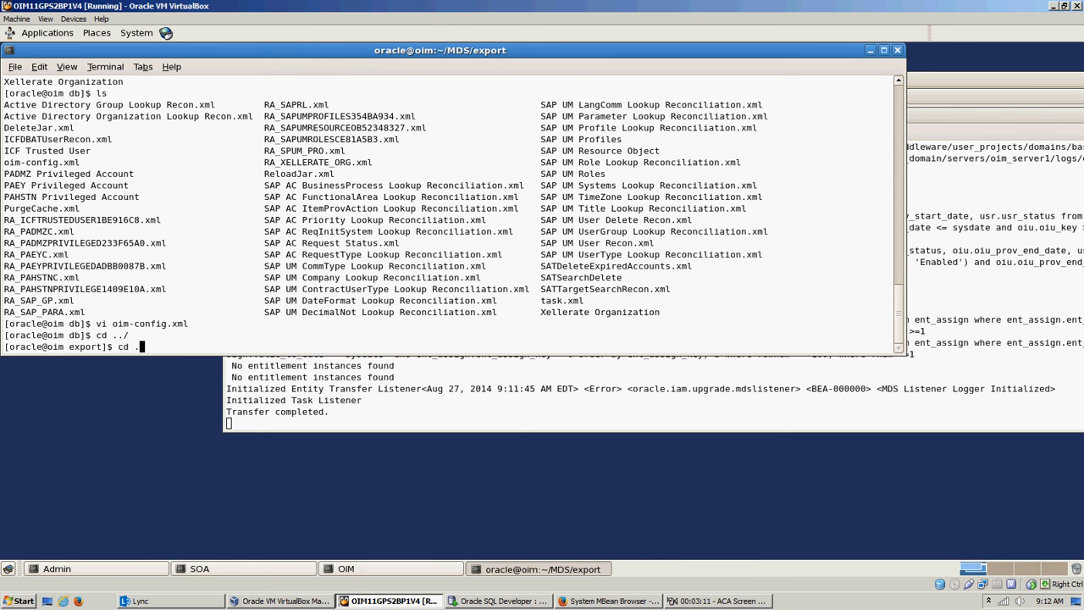
key("Return")
type("cd import/")
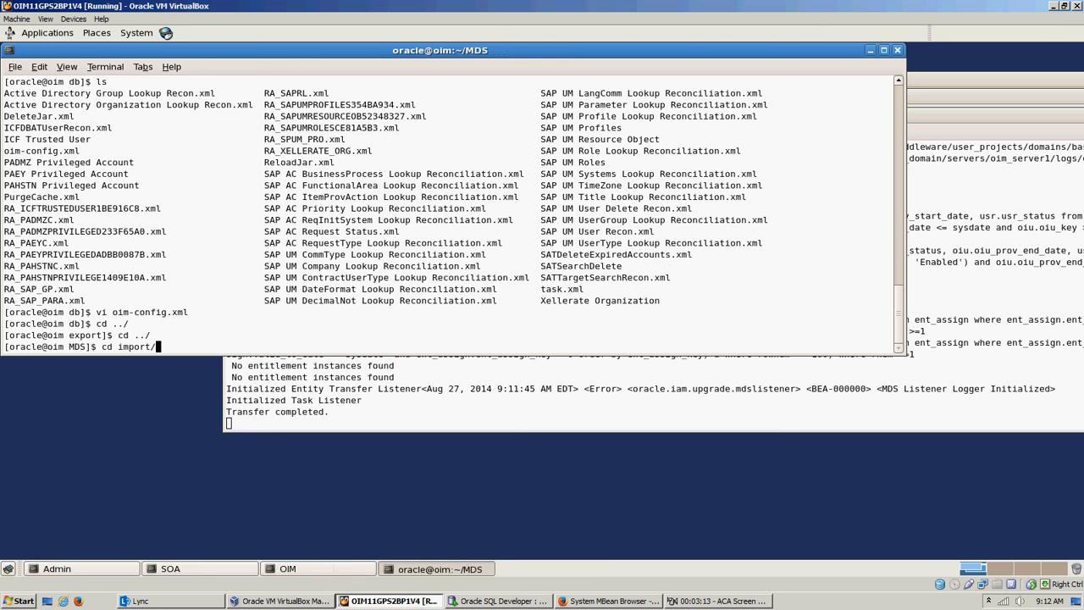
key("Return")
Step: Create a folder named db inside the import folder and change into it
type("mkdir")
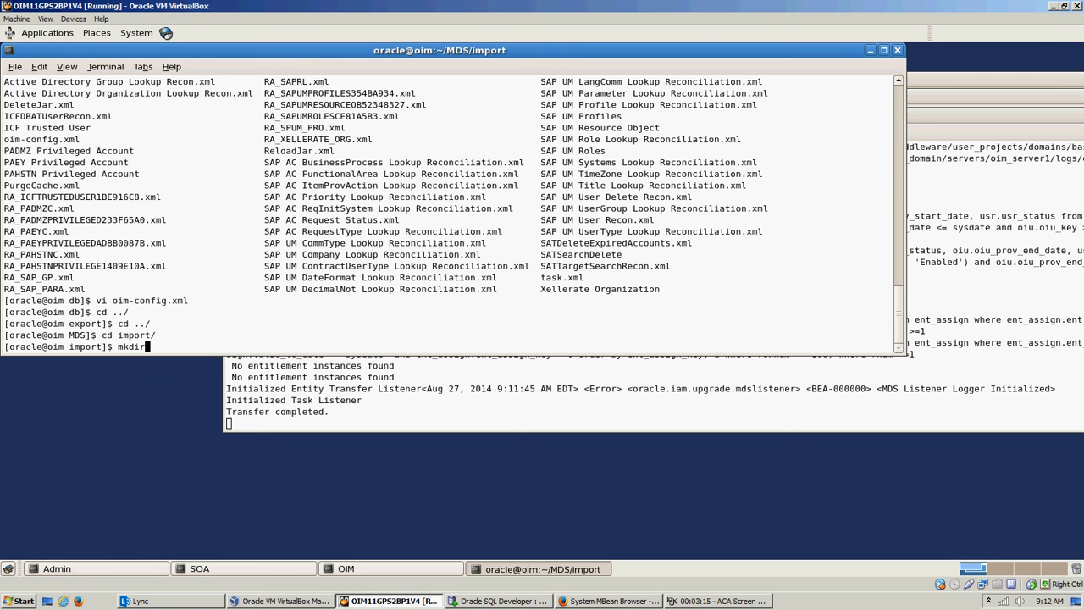
type(" db")
key("Return")
type("cd ")
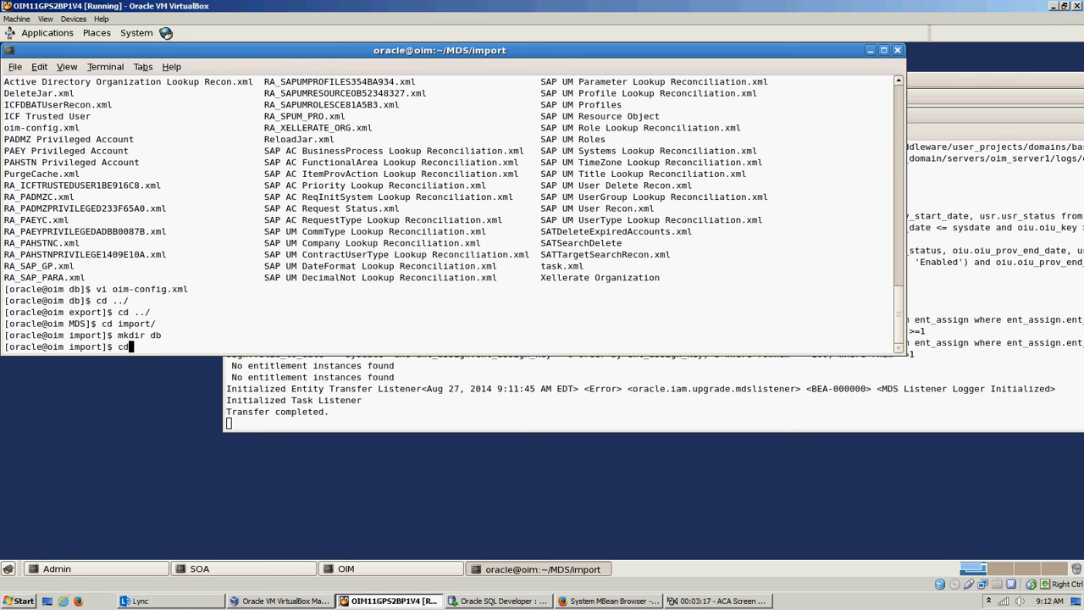
type("db/")
key("Return")
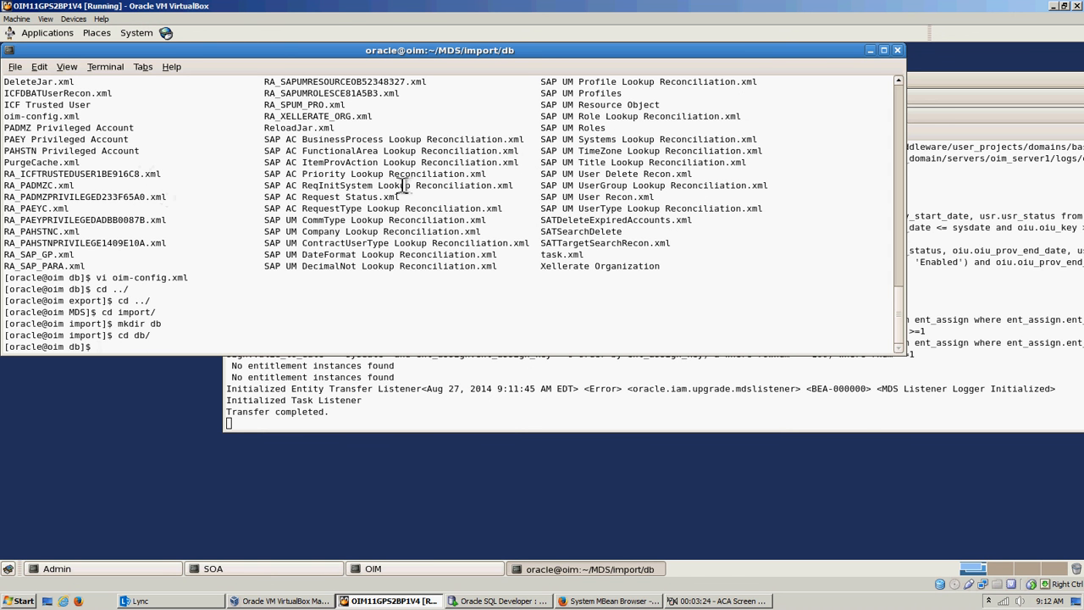
Step: Highlight ReloadJar.xml in the earlier listing of exported files and look over the file names there
double_click(598, 220)
type("ls")
key("Return")
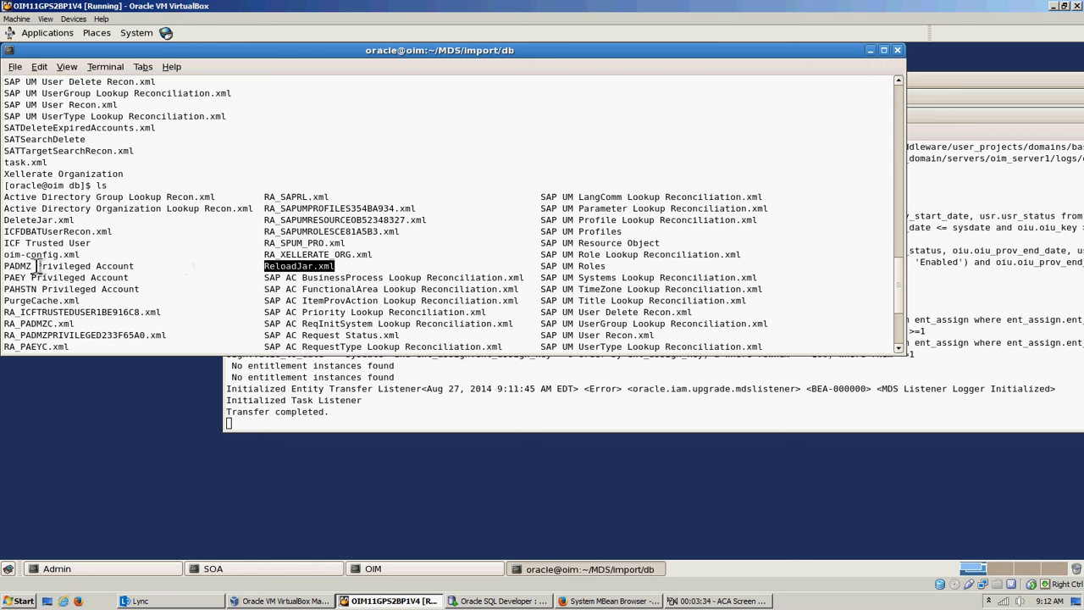
scroll(214, 259, "down", 4)
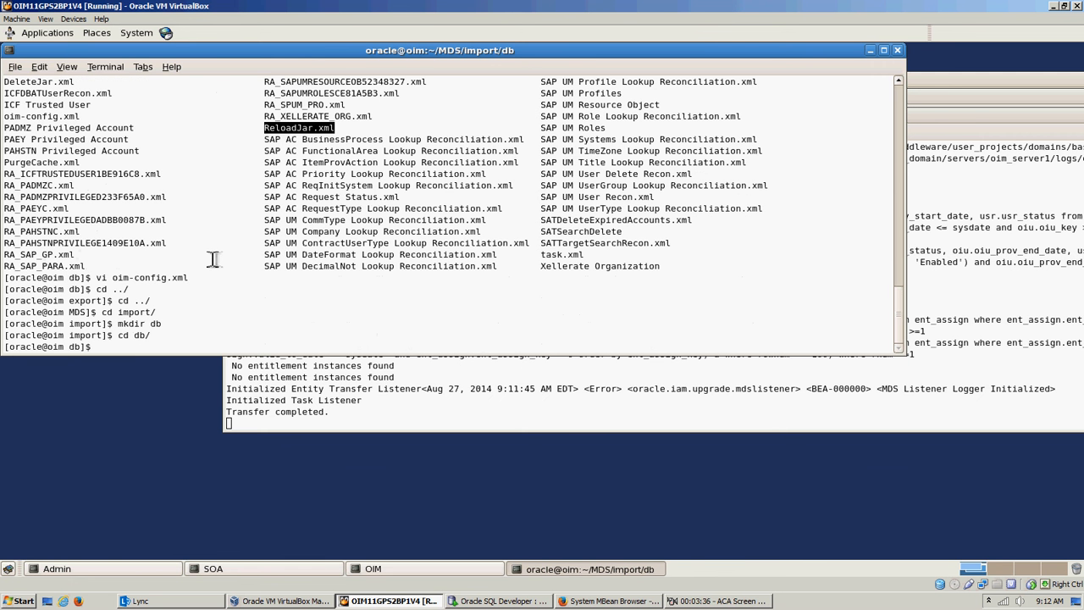